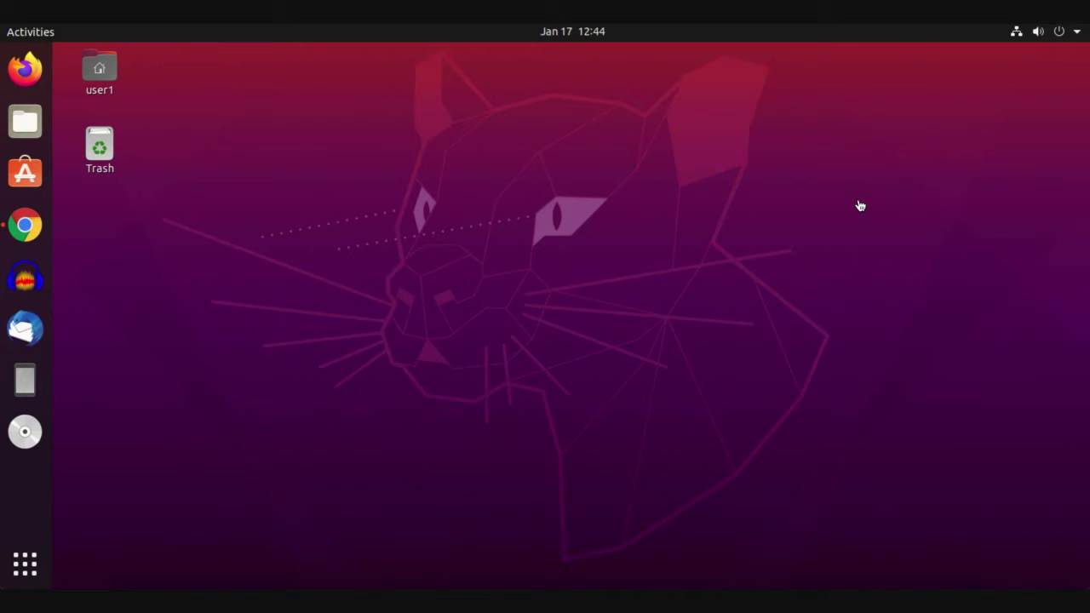
# Open the Home folder from the user1 desktop icon and reposition the Files window.
pyautogui.doubleClick(100, 72)
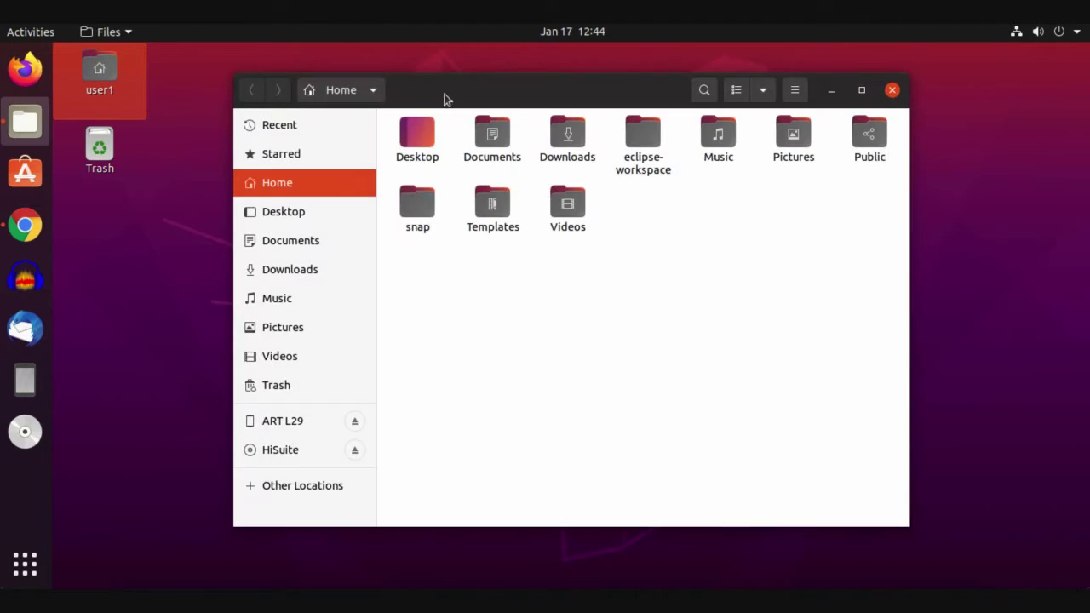
pyautogui.moveTo(444, 99); pyautogui.dragTo(426, 109)
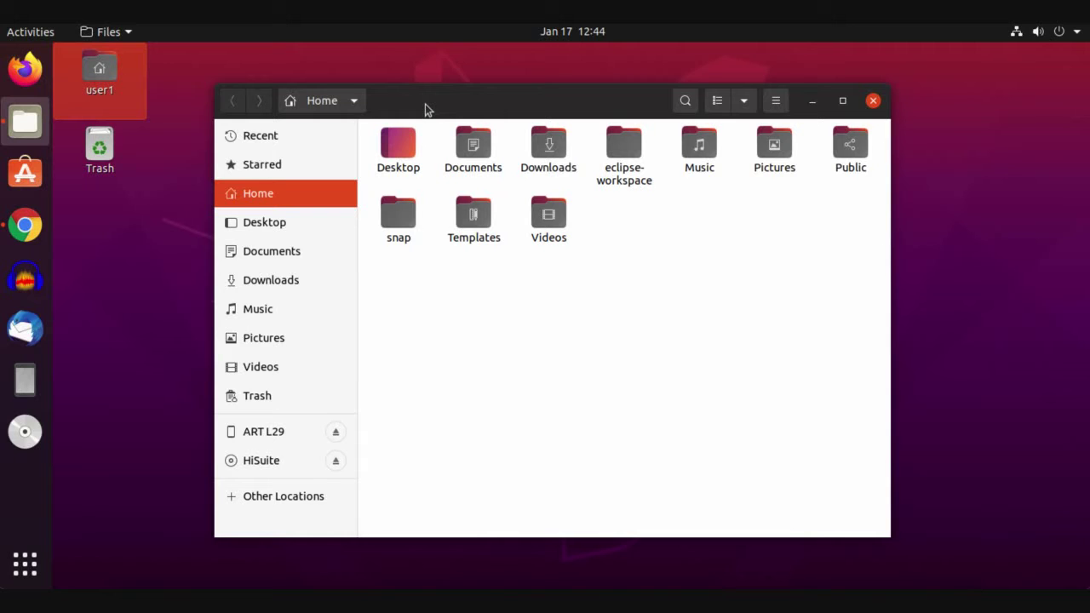
pyautogui.moveTo(425, 109); pyautogui.dragTo(410, 106)
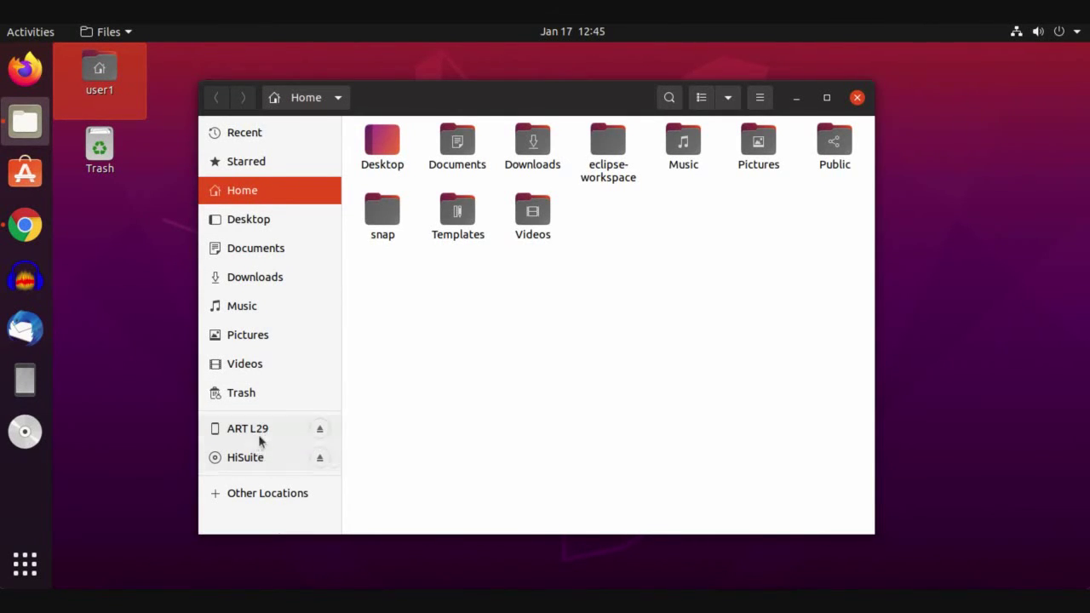
# Browse the ART L29 phone, then open the HiSuite drive and rubber-band select its three files before deselecting.
pyautogui.click(259, 435)
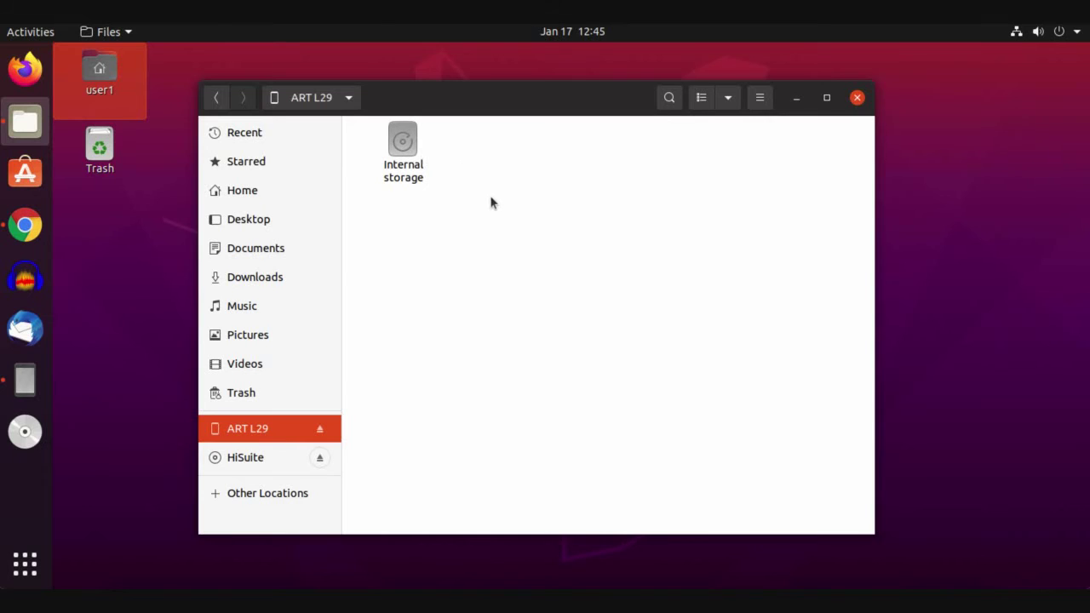
pyautogui.click(255, 465)
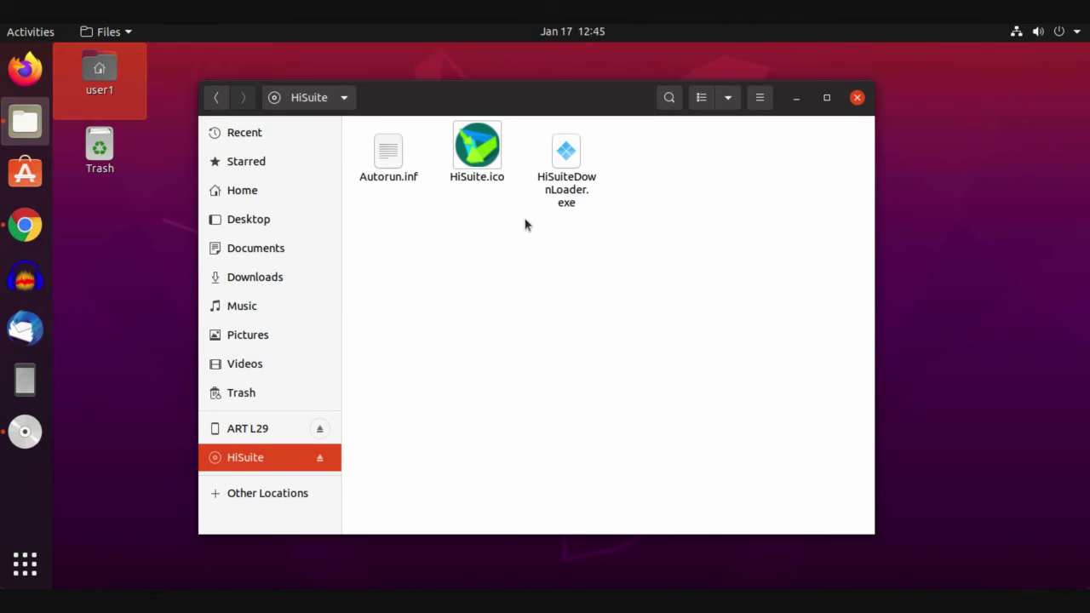
pyautogui.click(559, 204)
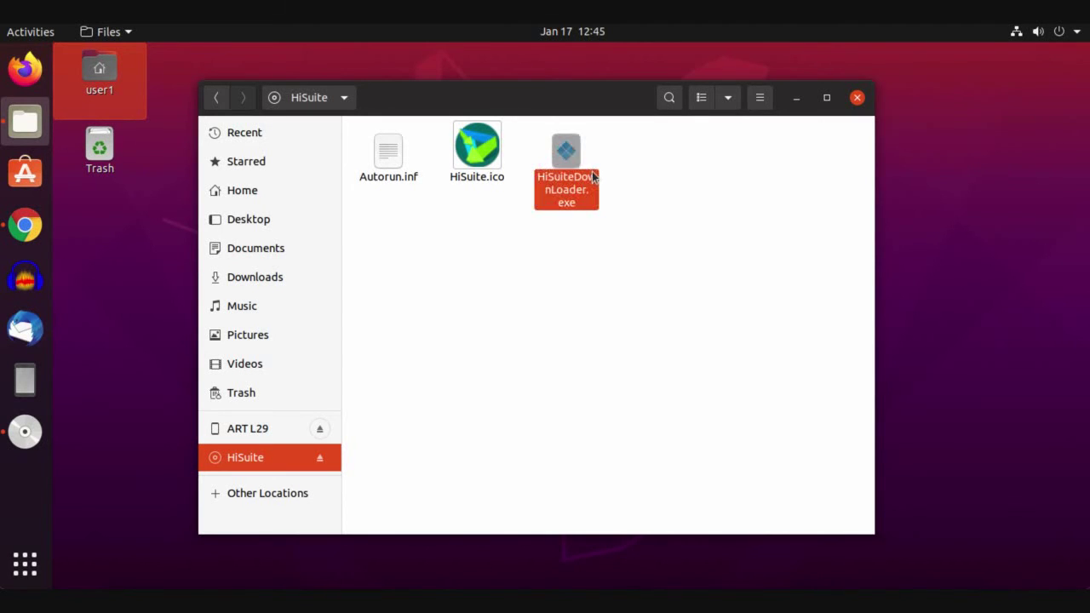
pyautogui.click(562, 252)
pyautogui.click(564, 187)
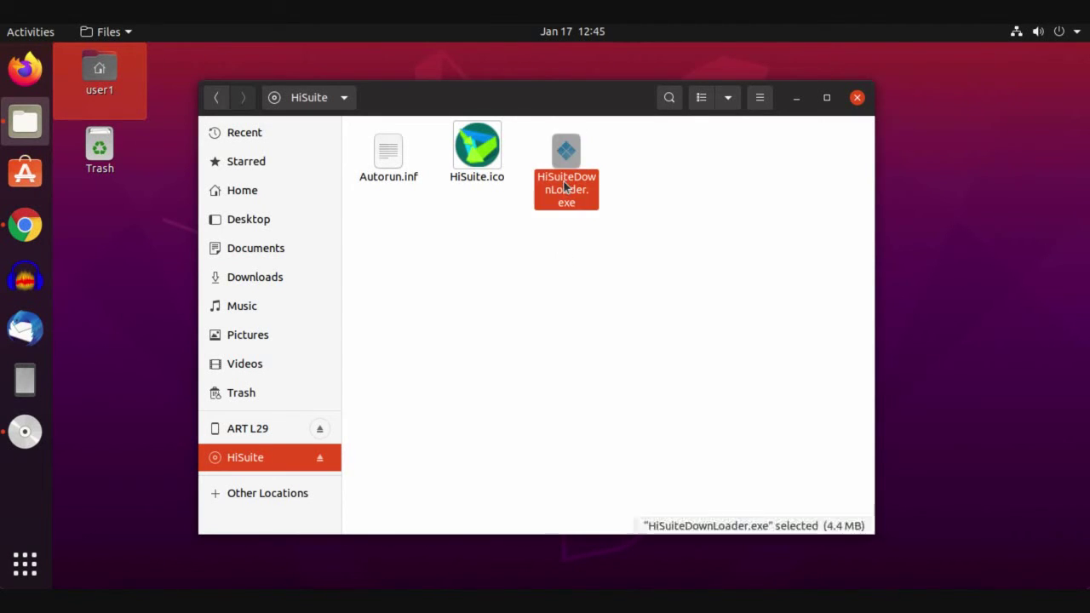
pyautogui.click(615, 195)
pyautogui.moveTo(611, 167); pyautogui.dragTo(397, 177)
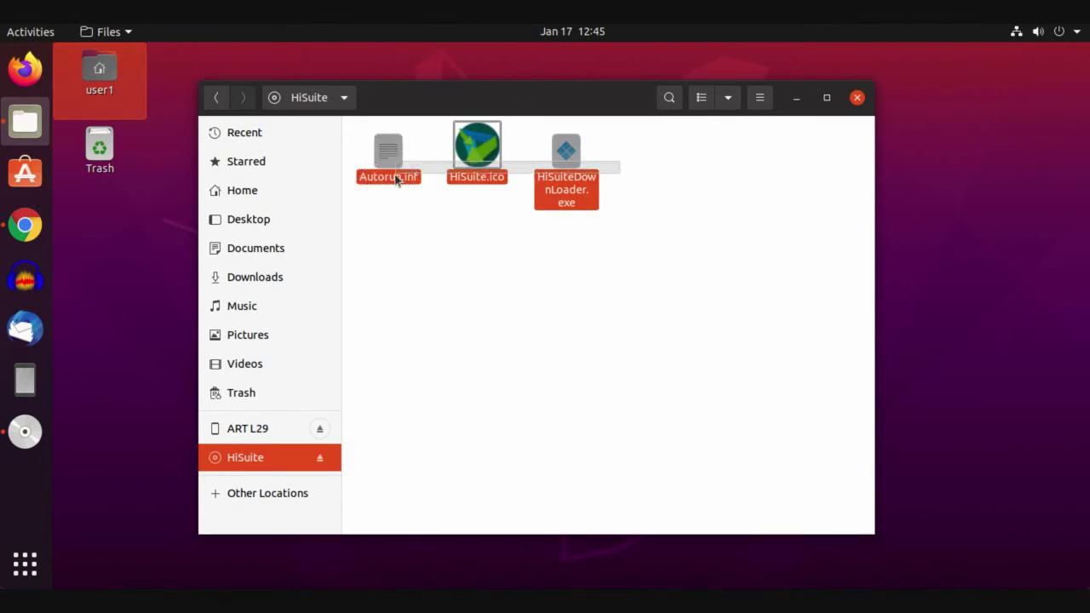
pyautogui.click(410, 205)
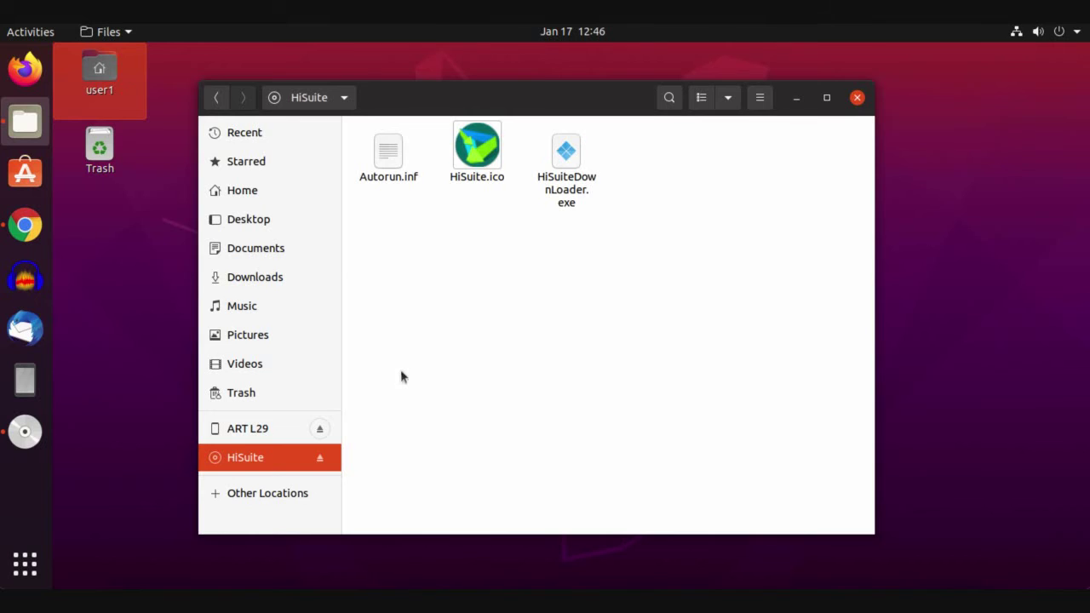
# Open the phone's Internal storage and its Movies folder.
pyautogui.click(264, 431)
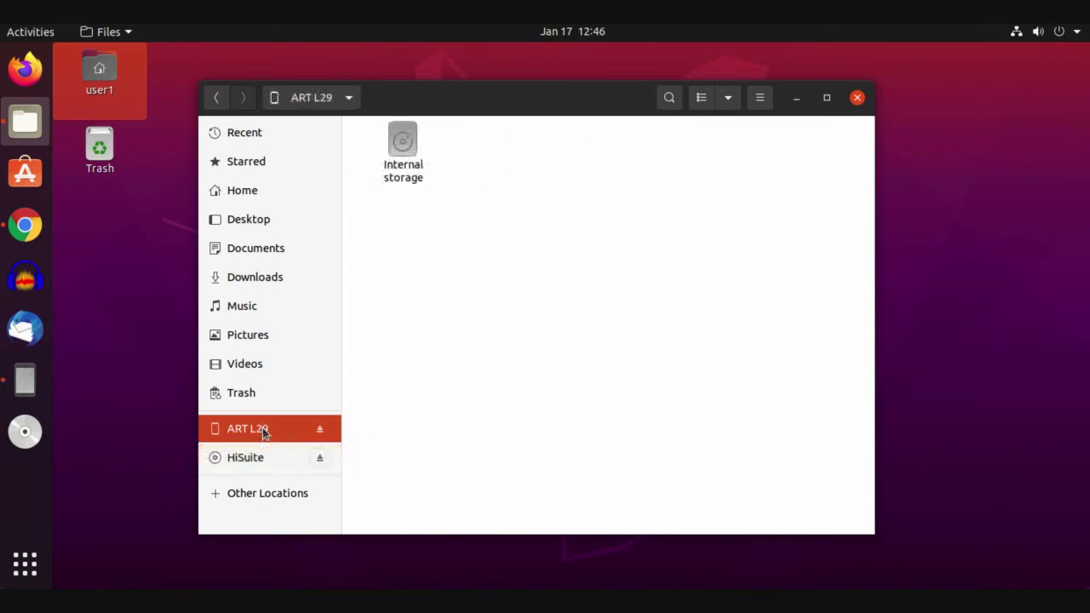
pyautogui.click(421, 156)
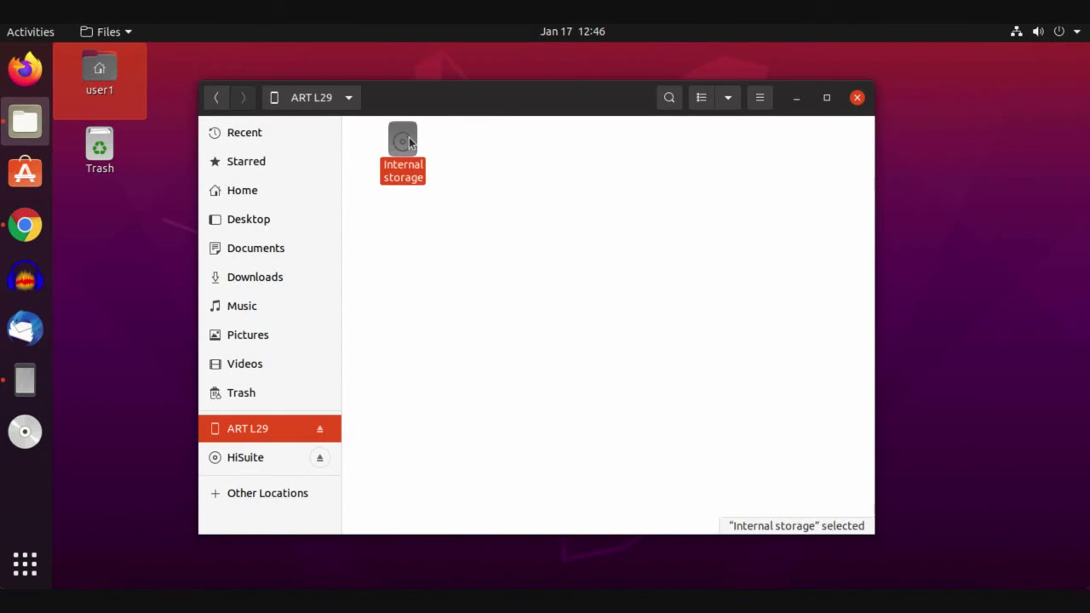
pyautogui.doubleClick(410, 141)
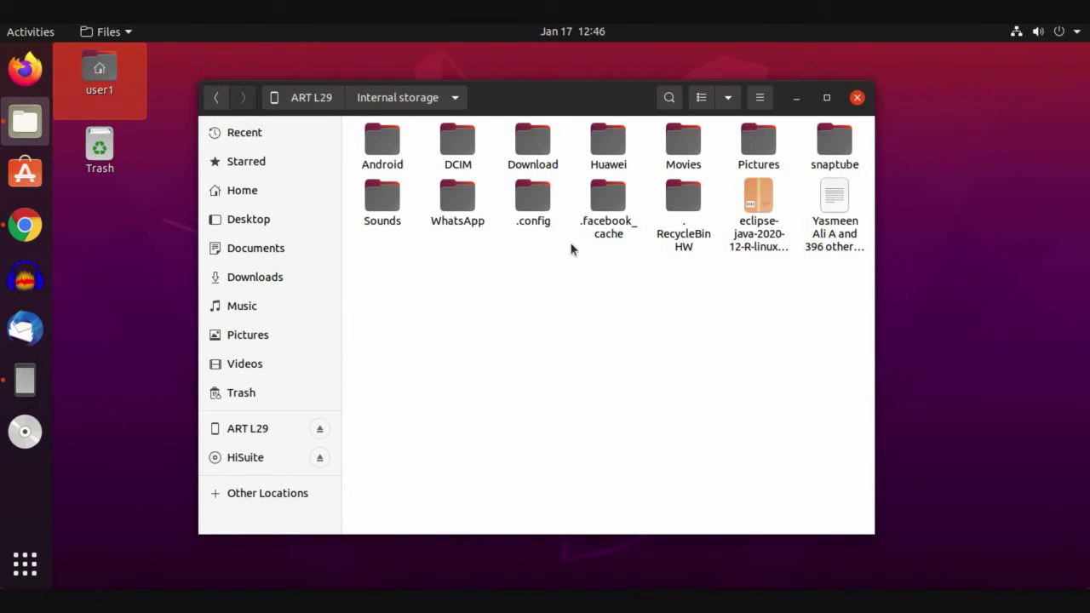
pyautogui.click(684, 150)
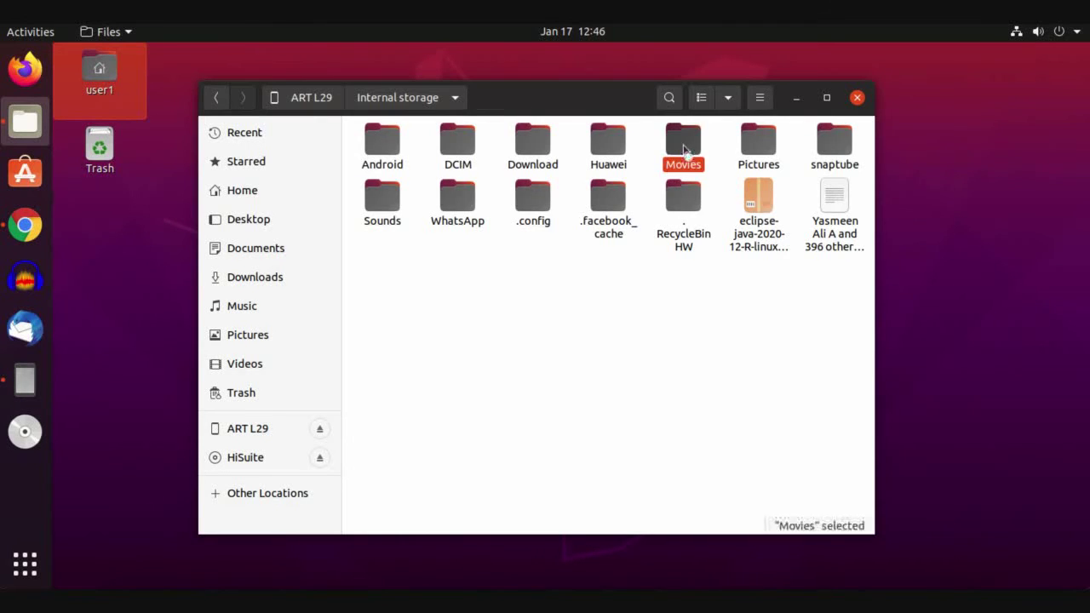
pyautogui.doubleClick(684, 150)
# Copy the .thumbnails folder to the desktop and return to Internal storage.
pyautogui.click(411, 128)
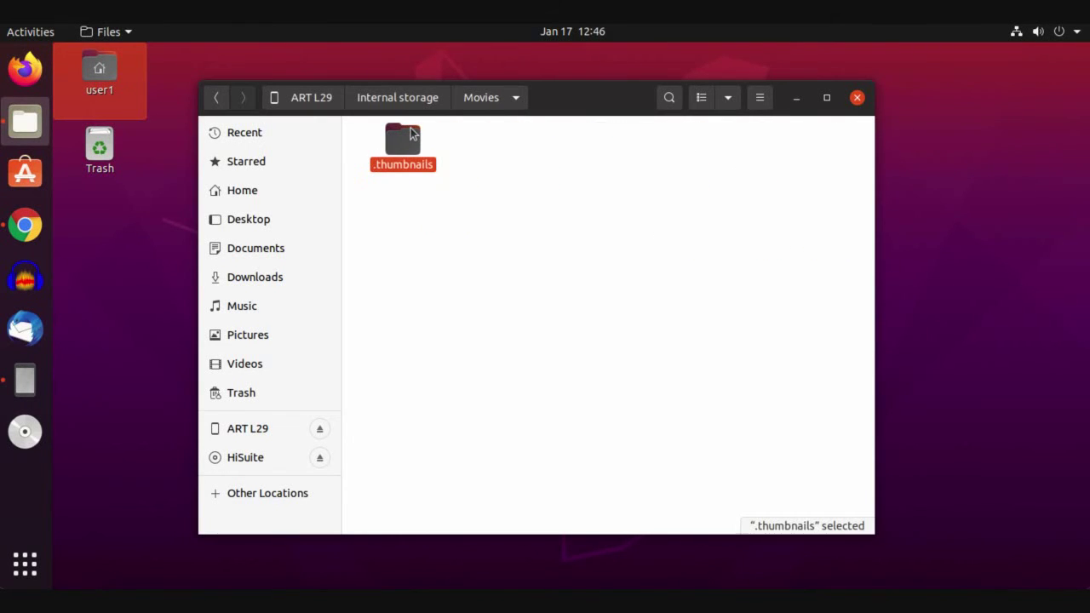
pyautogui.rightClick(410, 128)
pyautogui.click(450, 238)
pyautogui.click(83, 228)
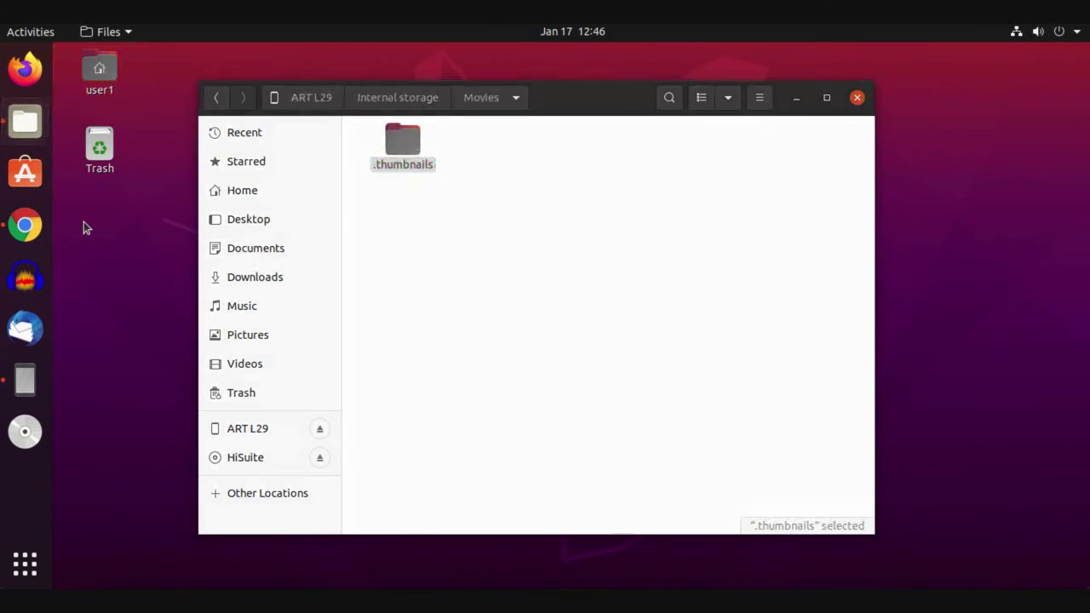
pyautogui.rightClick(84, 229)
pyautogui.click(114, 285)
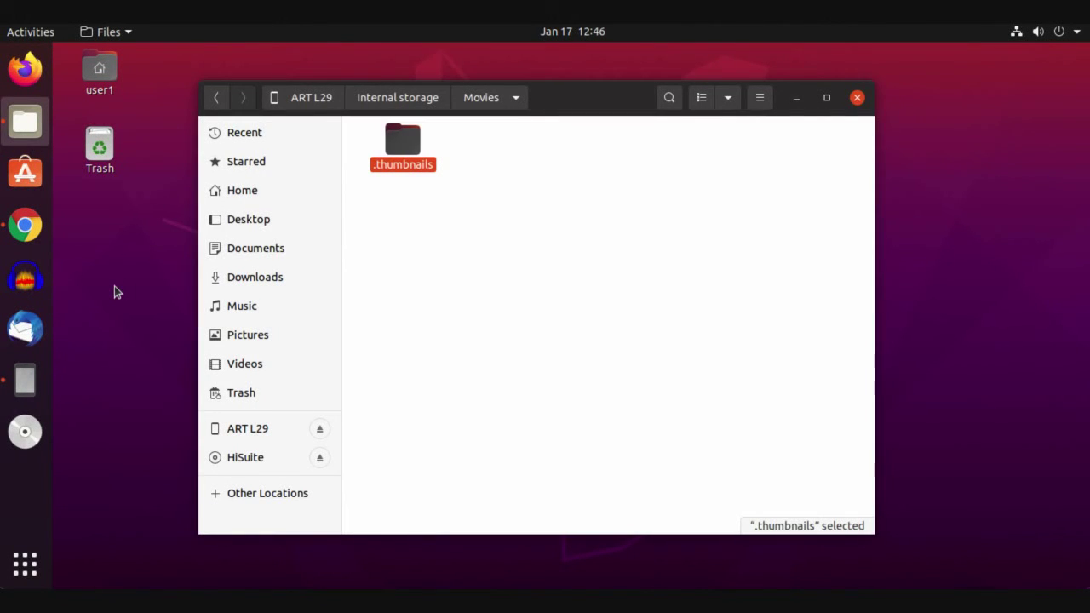
pyautogui.click(400, 247)
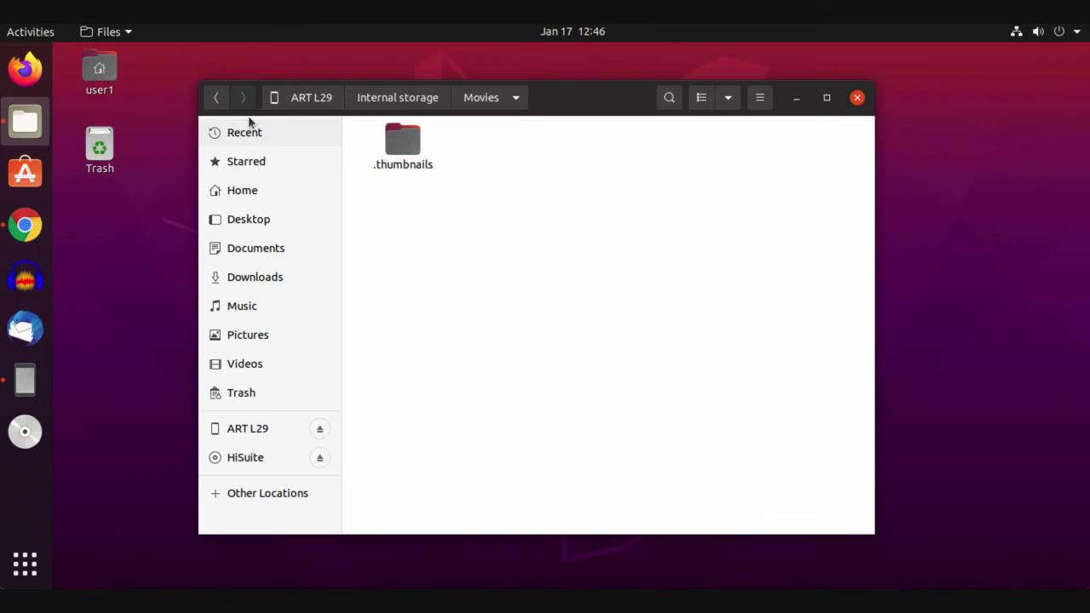
pyautogui.click(215, 98)
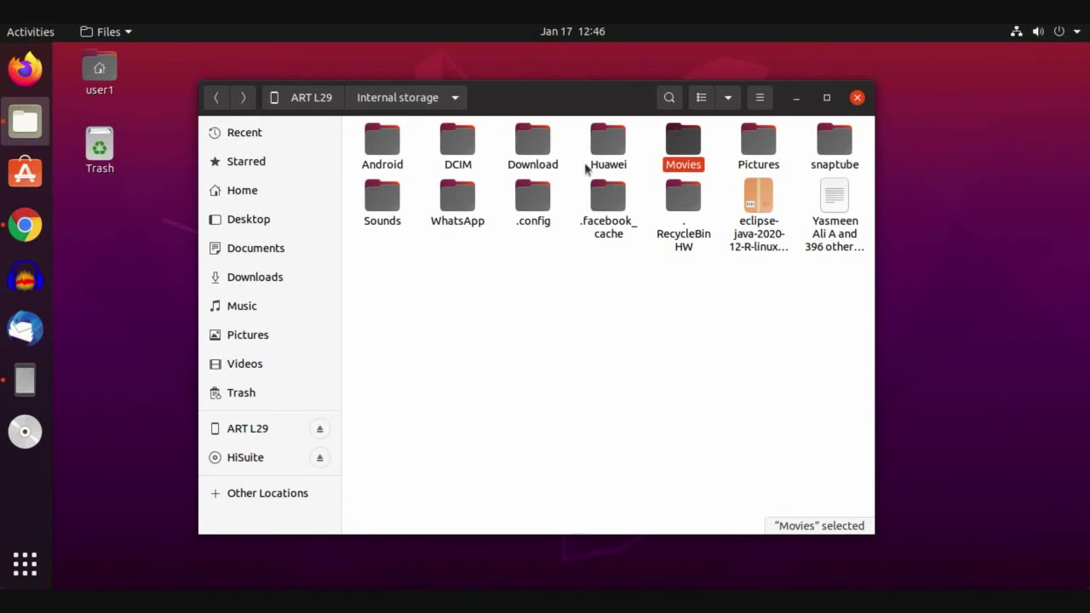
# Look inside the phone's Movies folder, then return to Internal storage.
pyautogui.click(120, 233)
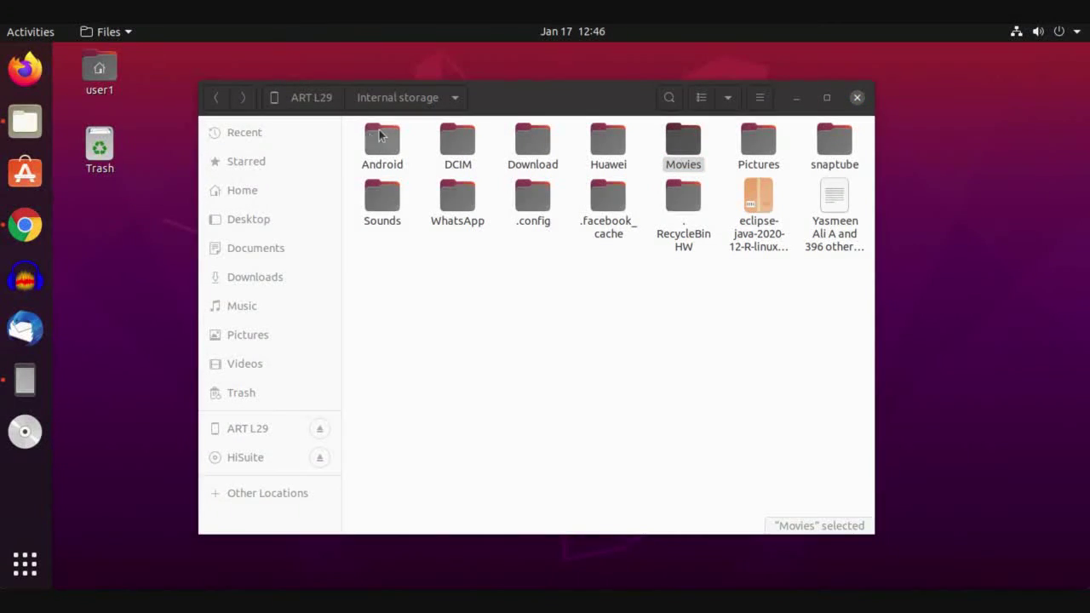
pyautogui.moveTo(511, 95); pyautogui.dragTo(552, 89)
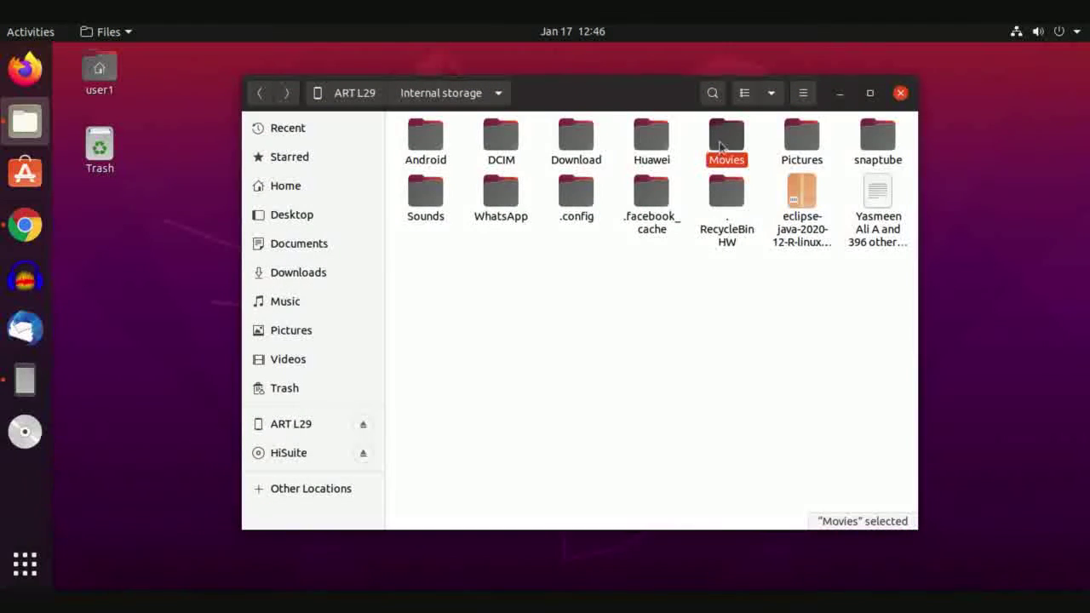
pyautogui.doubleClick(722, 139)
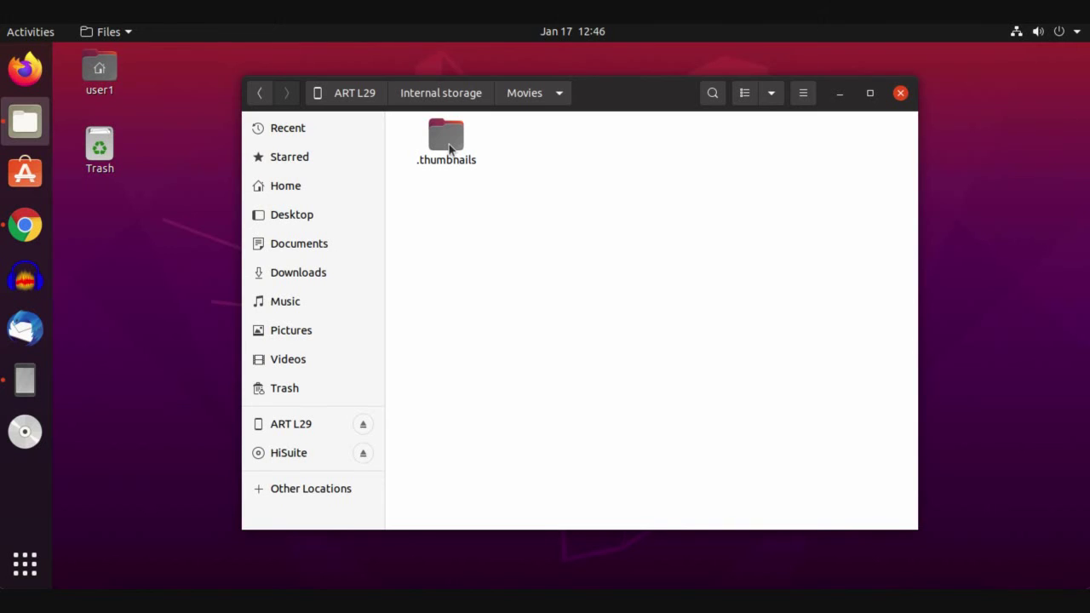
pyautogui.click(436, 96)
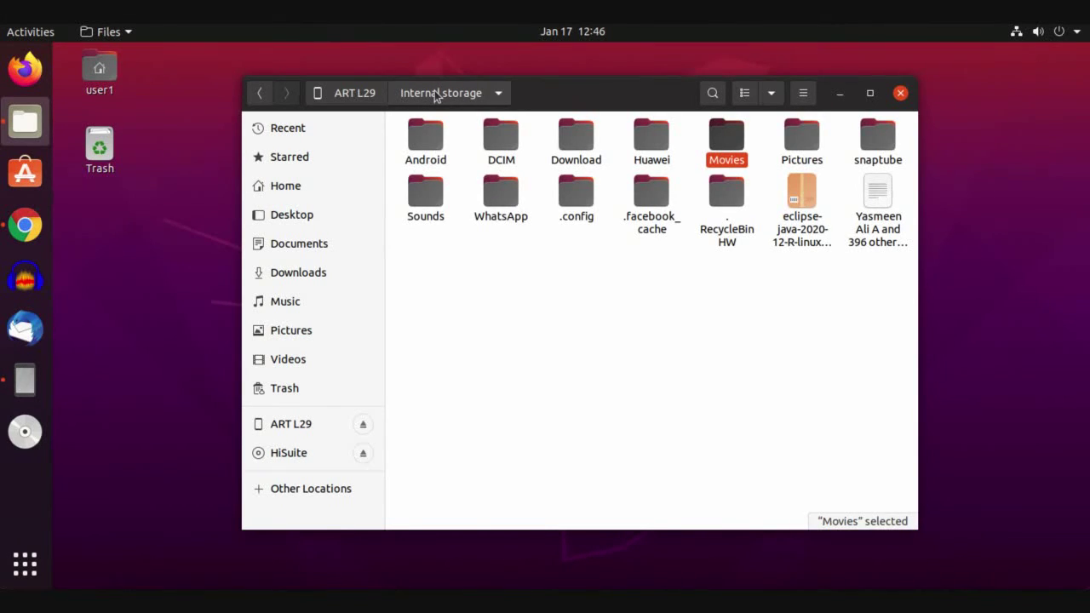
pyautogui.click(452, 240)
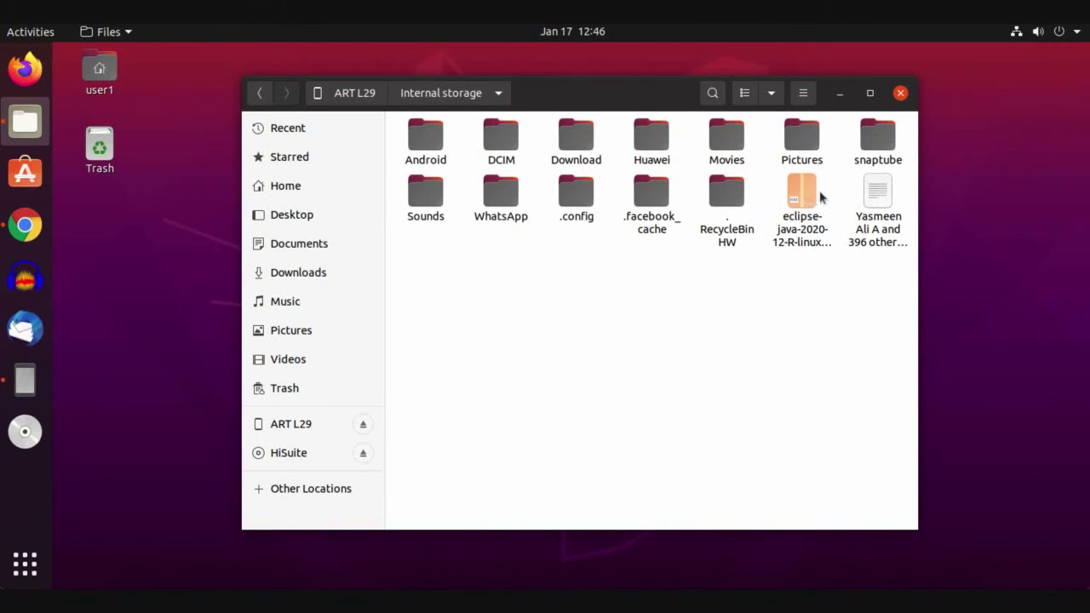
# Copy the phone's contacts .vcf file and paste it onto the desktop.
pyautogui.click(873, 199)
pyautogui.rightClick(867, 194)
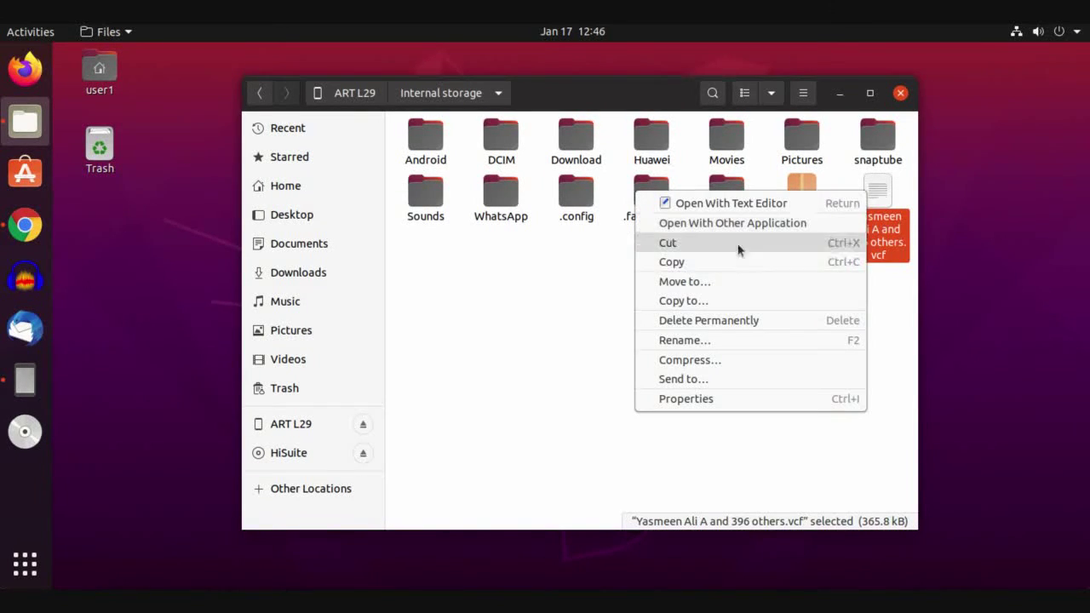
pyautogui.click(736, 264)
pyautogui.rightClick(102, 224)
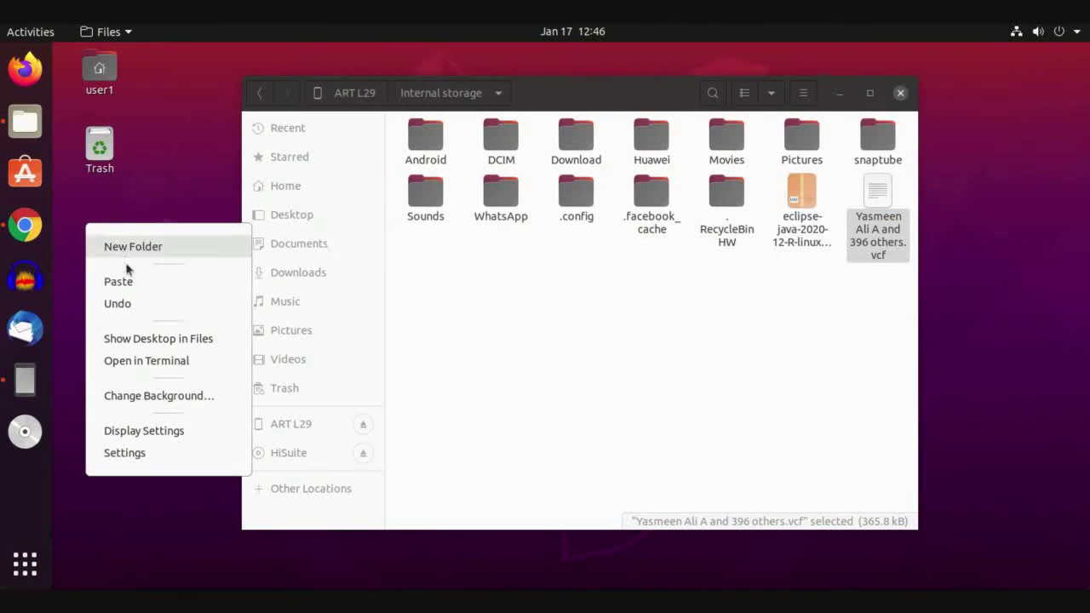
pyautogui.click(129, 282)
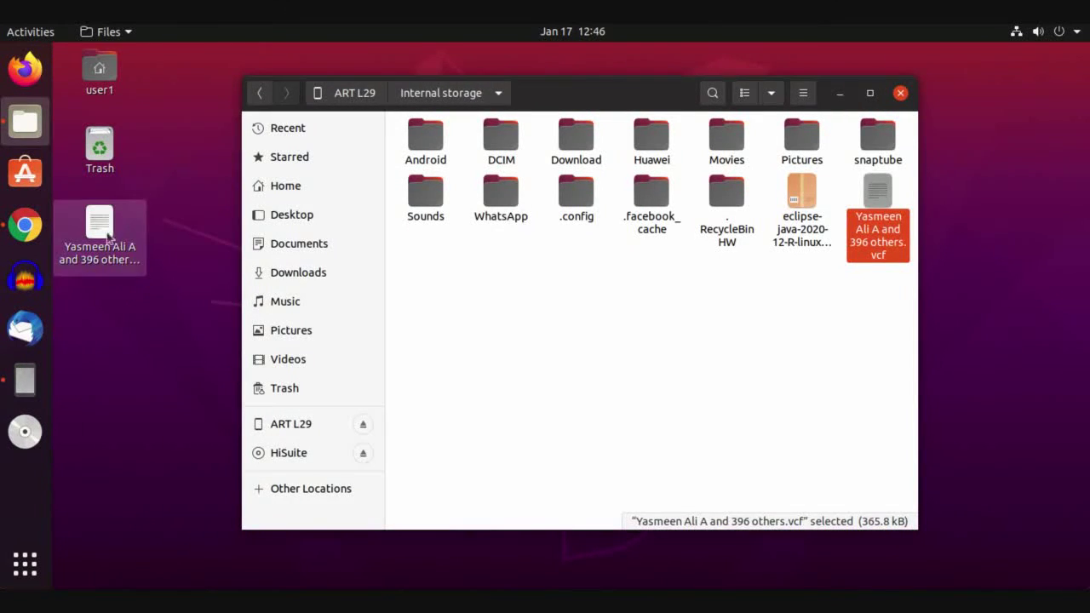
pyautogui.click(108, 236)
pyautogui.click(141, 339)
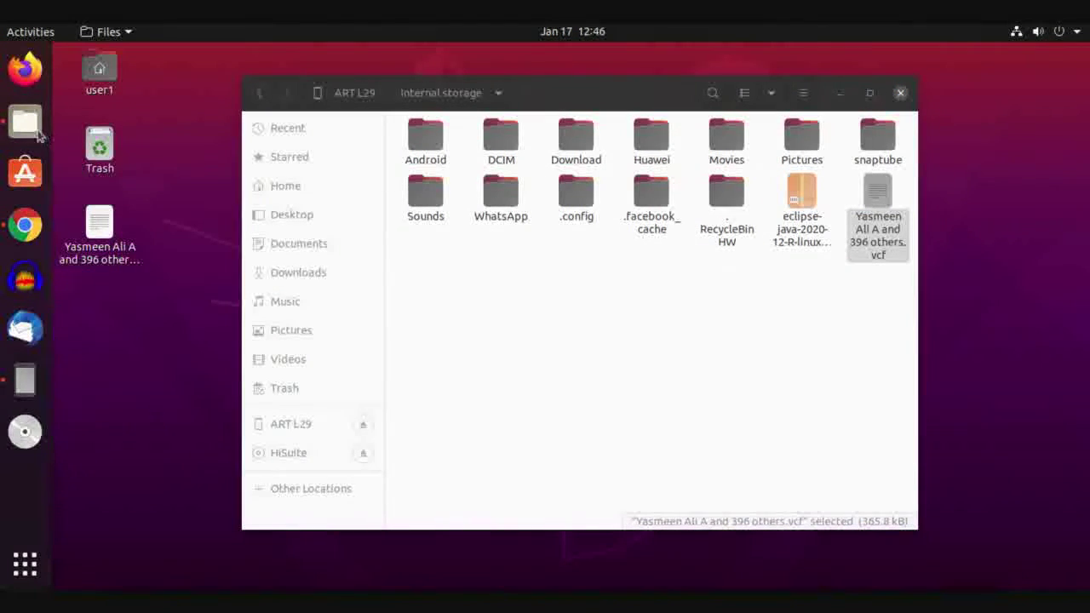
# Open Home in a new window and copy its Pictures folder.
pyautogui.doubleClick(99, 73)
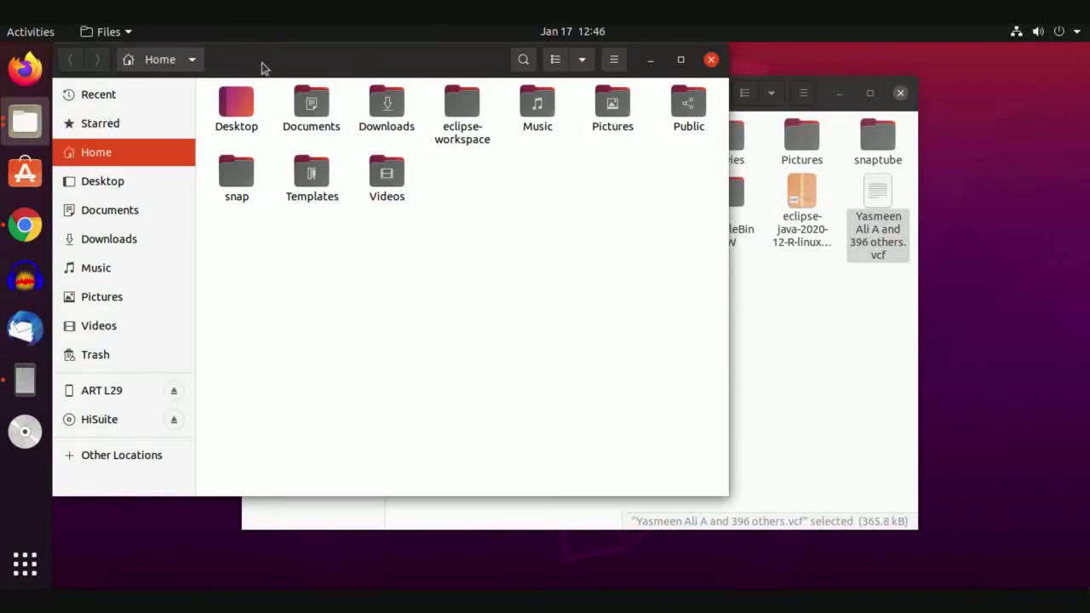
pyautogui.moveTo(467, 61); pyautogui.dragTo(467, 205)
pyautogui.doubleClick(611, 251)
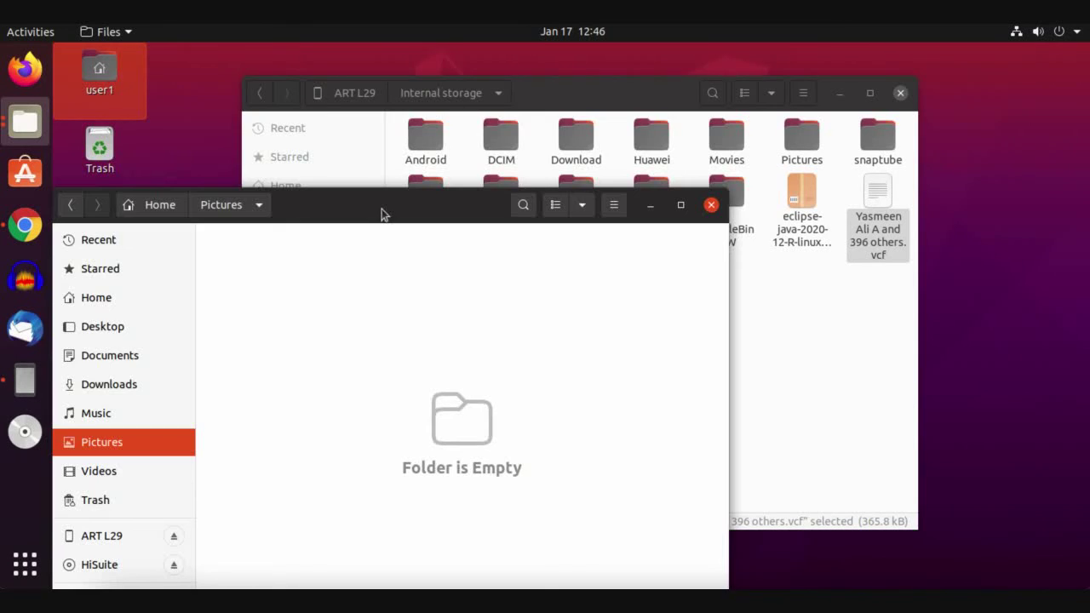
pyautogui.moveTo(382, 209); pyautogui.dragTo(420, 98)
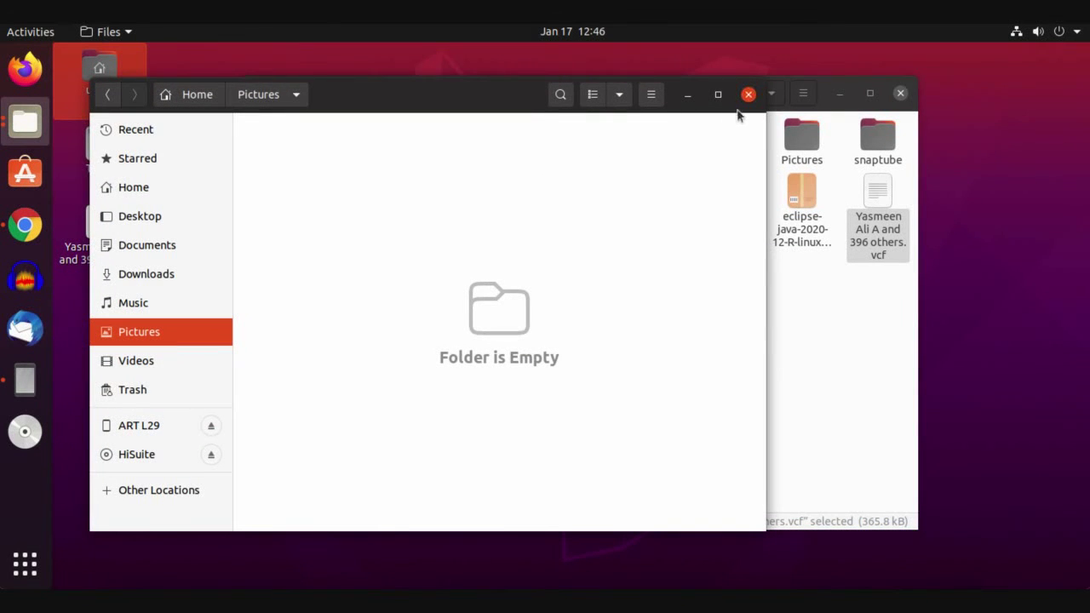
pyautogui.click(185, 98)
pyautogui.rightClick(646, 141)
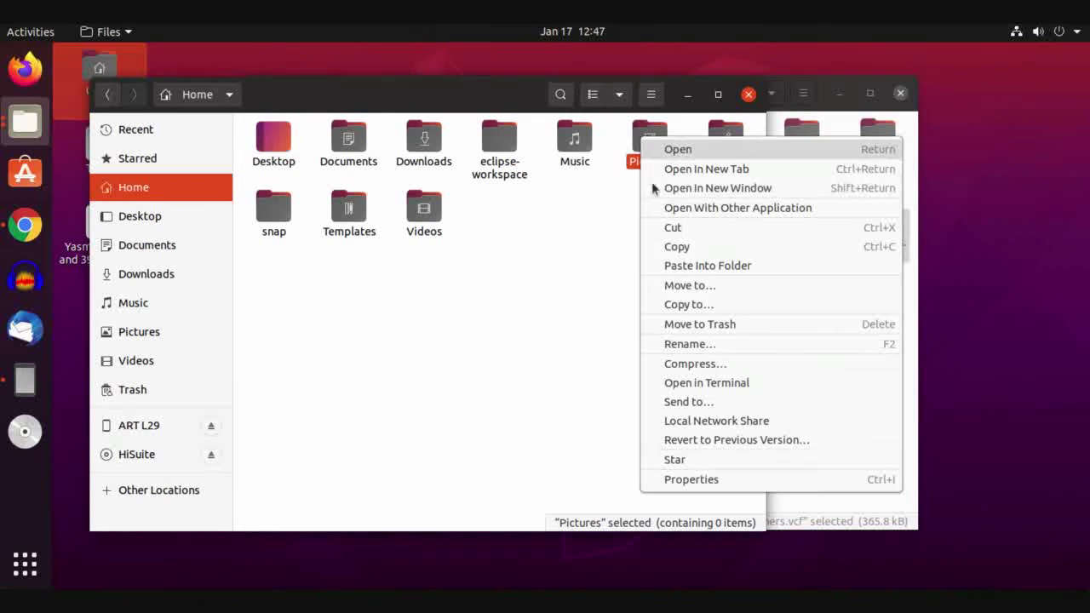
pyautogui.click(686, 246)
# Paste the Pictures folder into the phone's Pictures folder and close the phone window.
pyautogui.click(840, 333)
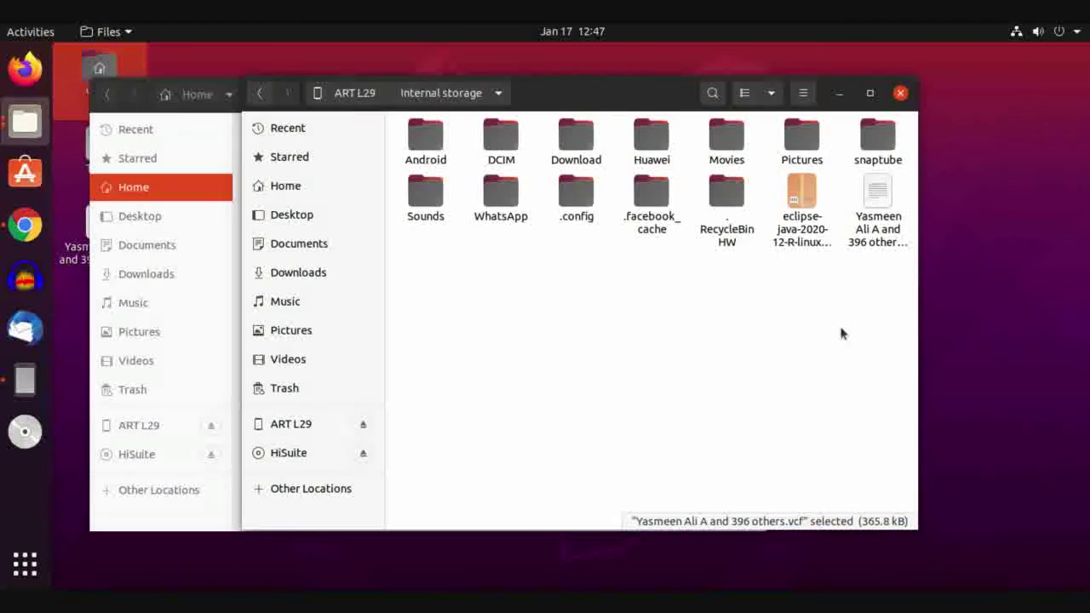
pyautogui.rightClick(840, 333)
pyautogui.click(802, 138)
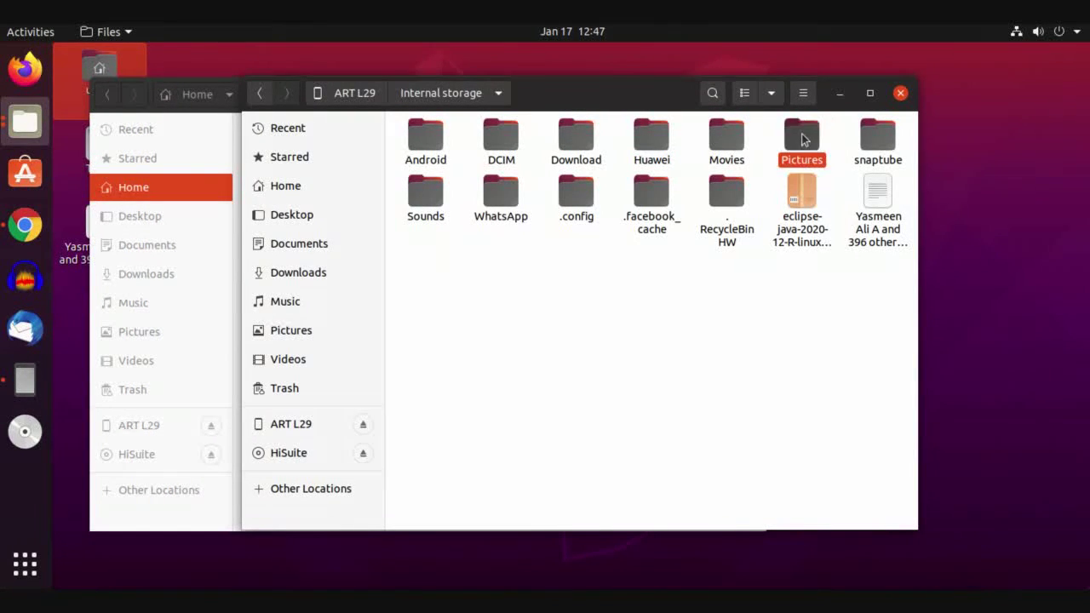
pyautogui.doubleClick(802, 138)
pyautogui.rightClick(610, 223)
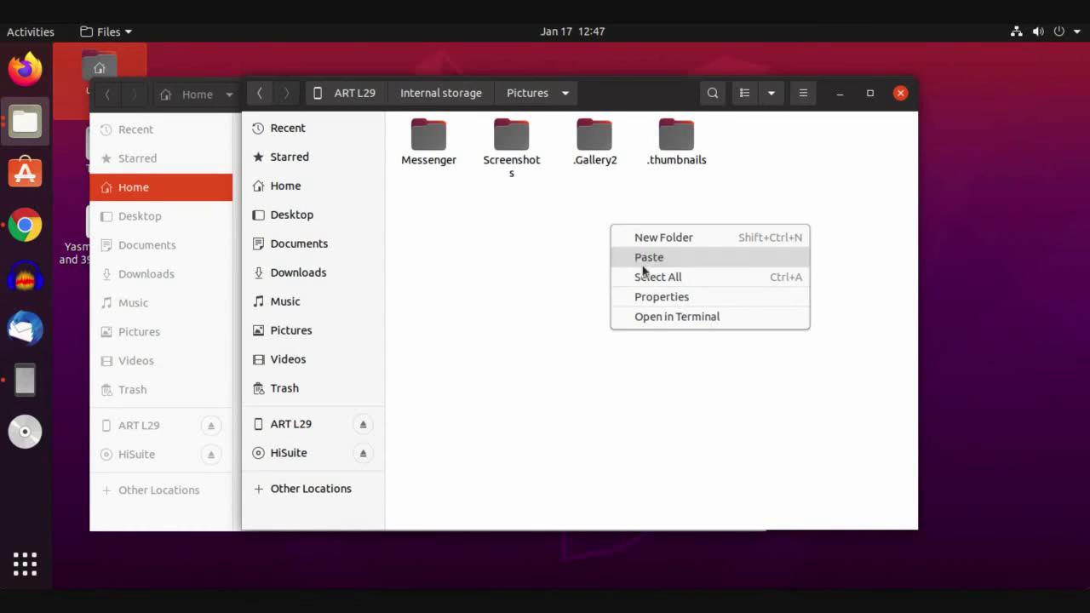
pyautogui.click(644, 255)
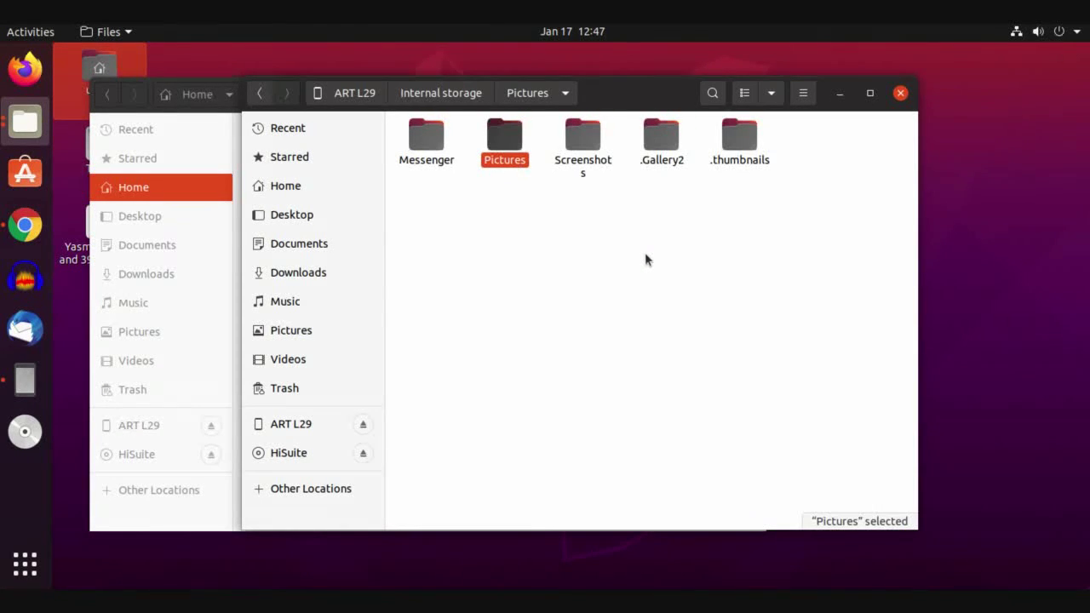
pyautogui.click(509, 204)
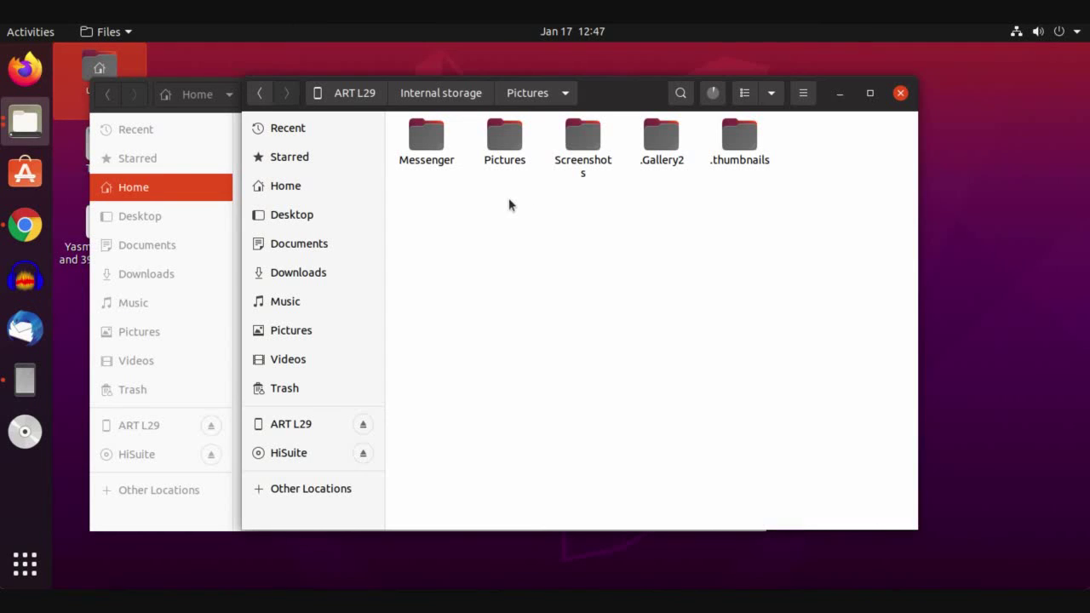
pyautogui.click(900, 92)
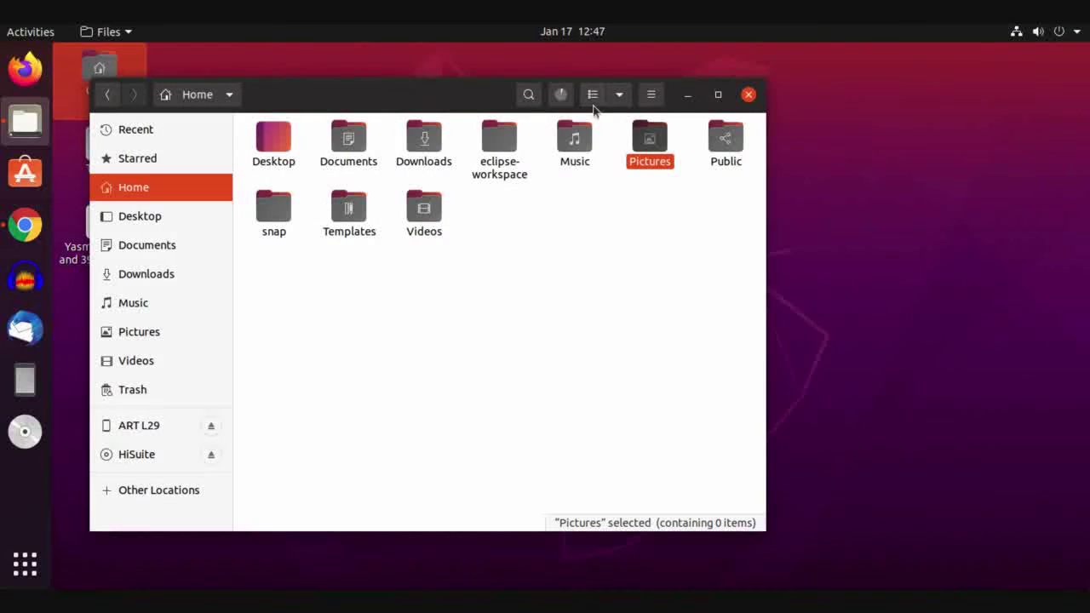
pyautogui.moveTo(437, 98); pyautogui.dragTo(632, 87)
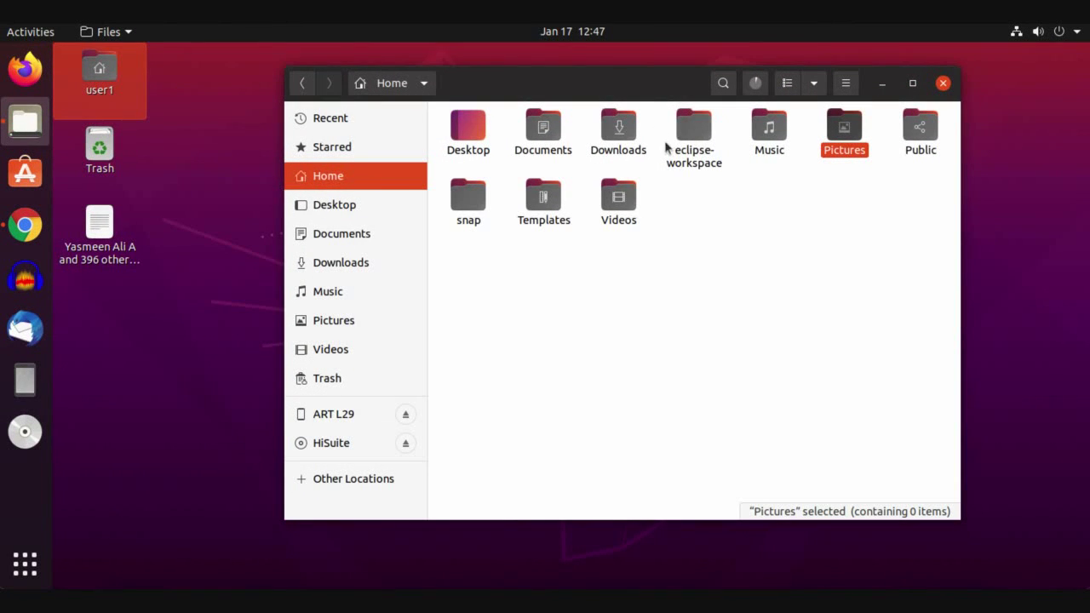